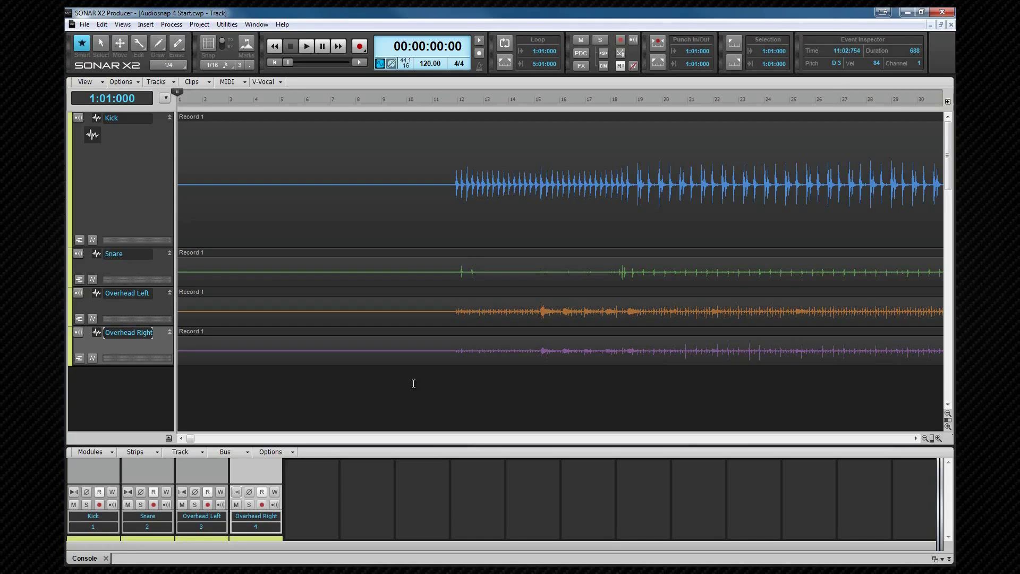
# Step: Select every clip on the Kick, Snare, Overhead Left and Overhead Right tracks with Ctrl+A
pyautogui.hotkey('ctrl', 'a')
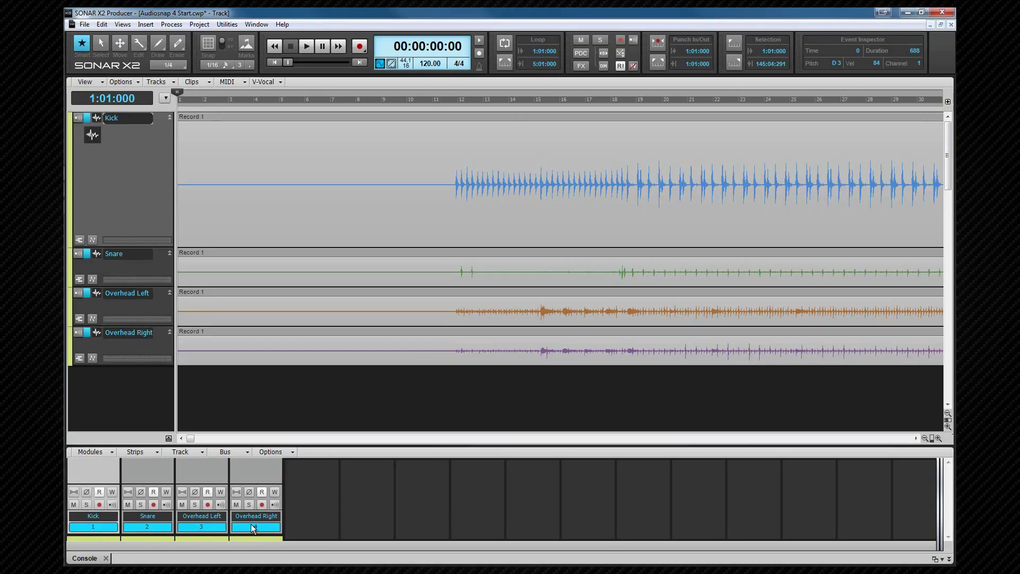
# Step: Split the four drum clips at bar 11, delete the lead-in parts, and set tempo to 140
pyautogui.keyDown('alt'); pyautogui.click(420, 356); pyautogui.keyUp('alt')
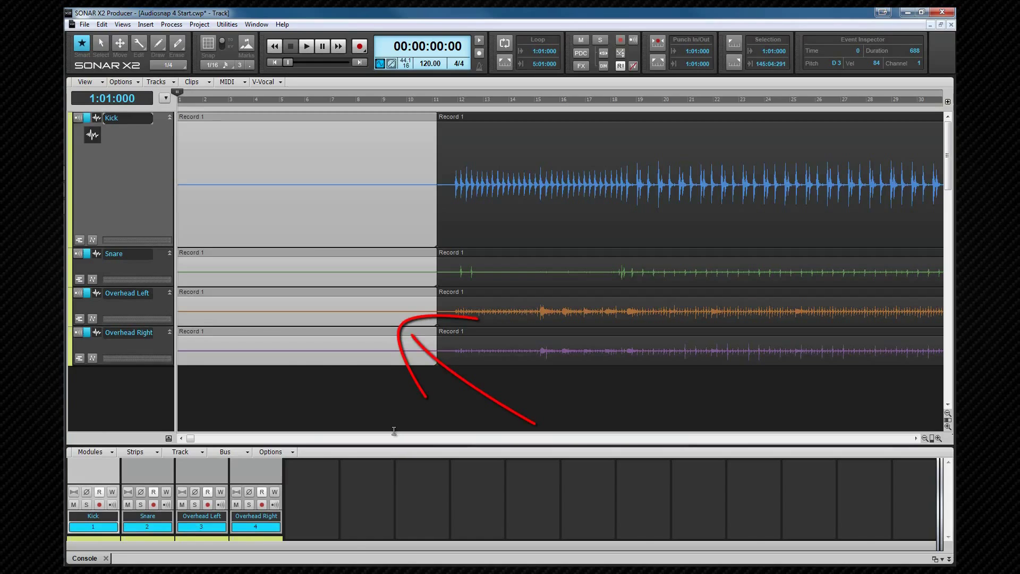
pyautogui.press('Delete')
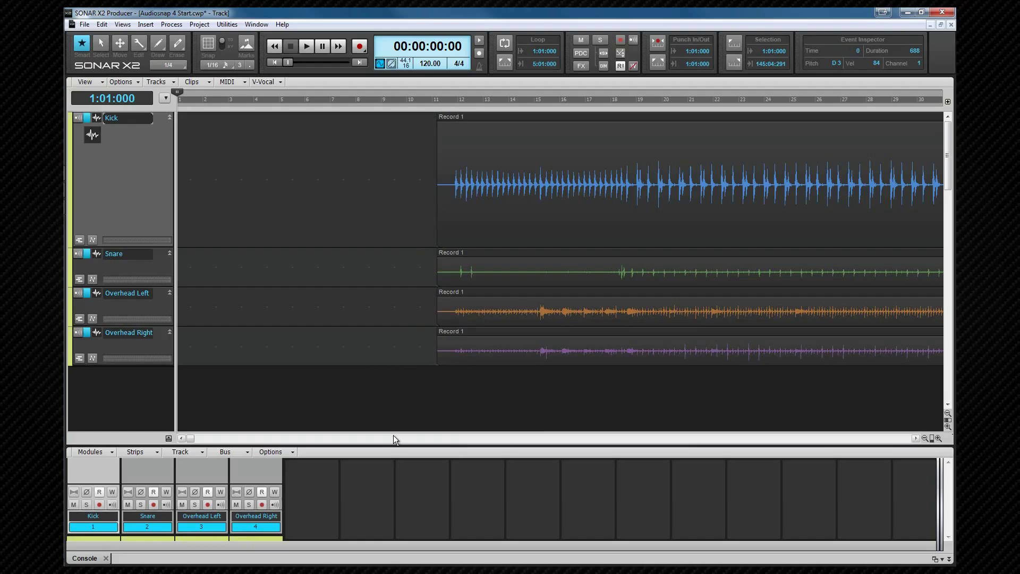
pyautogui.click(423, 64)
pyautogui.write('140')
pyautogui.press('Return')
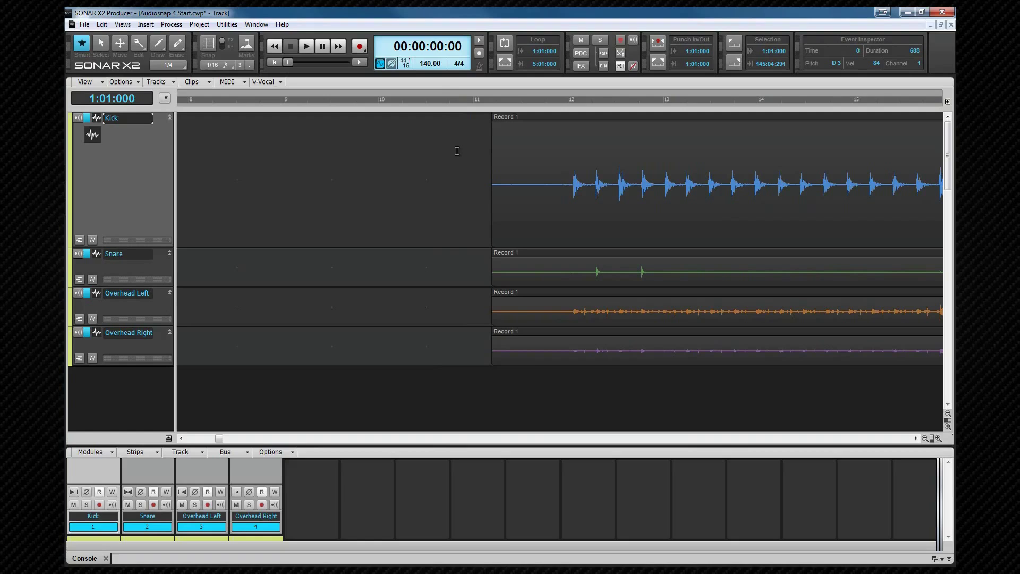
# Step: Select all four Record 1 drum clips with Ctrl+A
pyautogui.hotkey('ctrl', 'a')
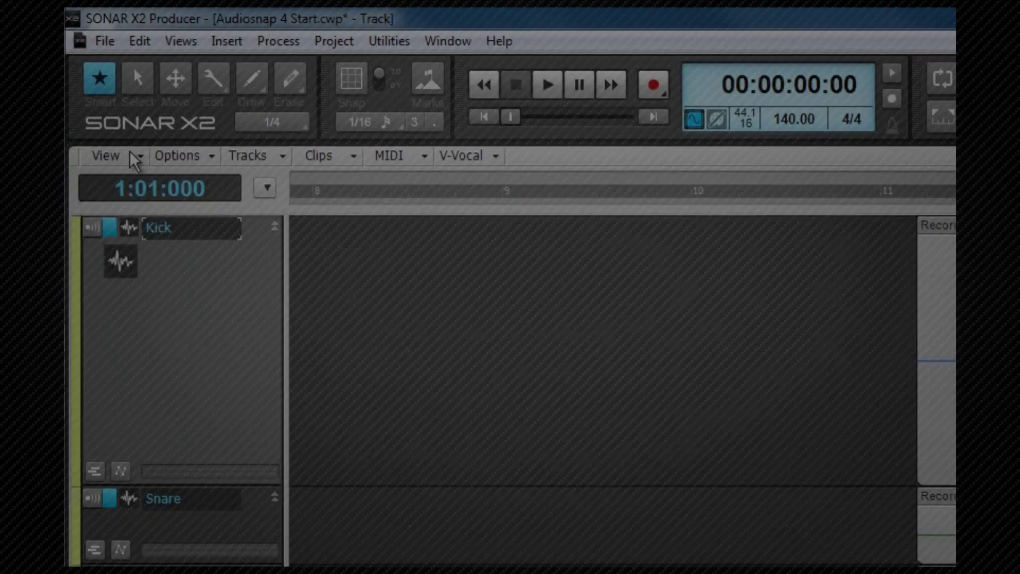
# Step: Draw vertical grid lines in front of clips and select all four tracks from the clip start
pyautogui.click(100, 83)
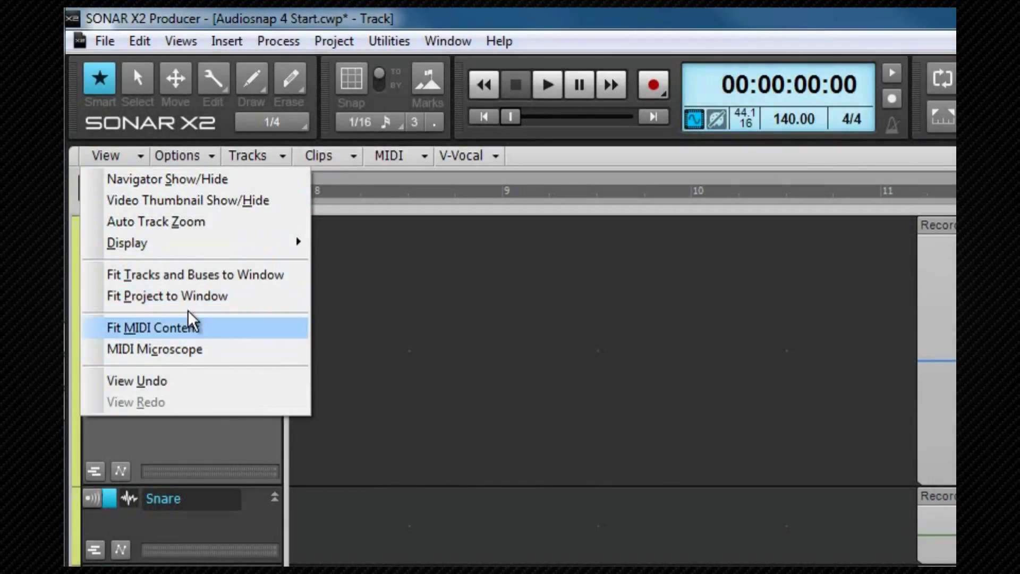
pyautogui.moveTo(127, 242)
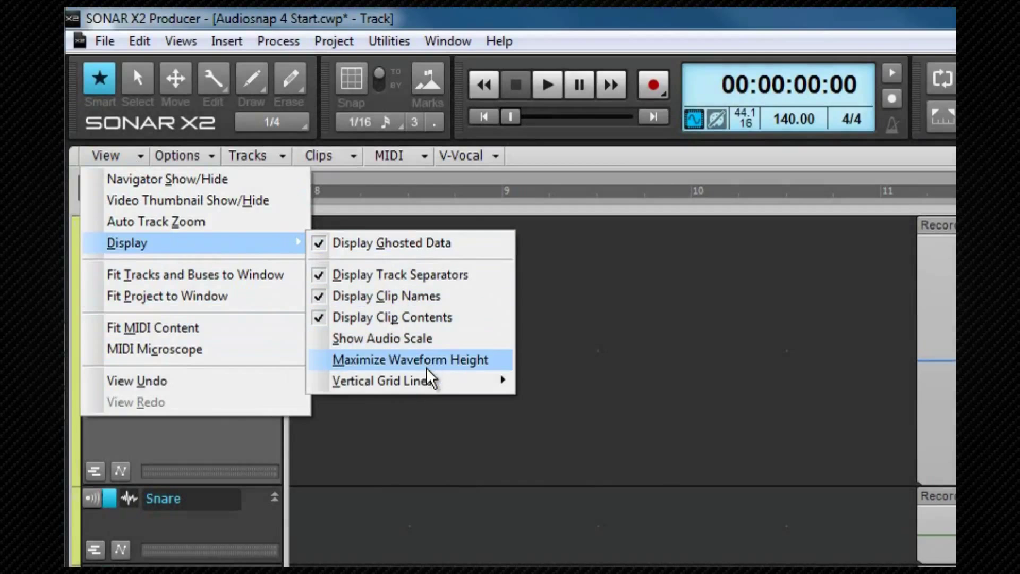
pyautogui.moveTo(383, 381)
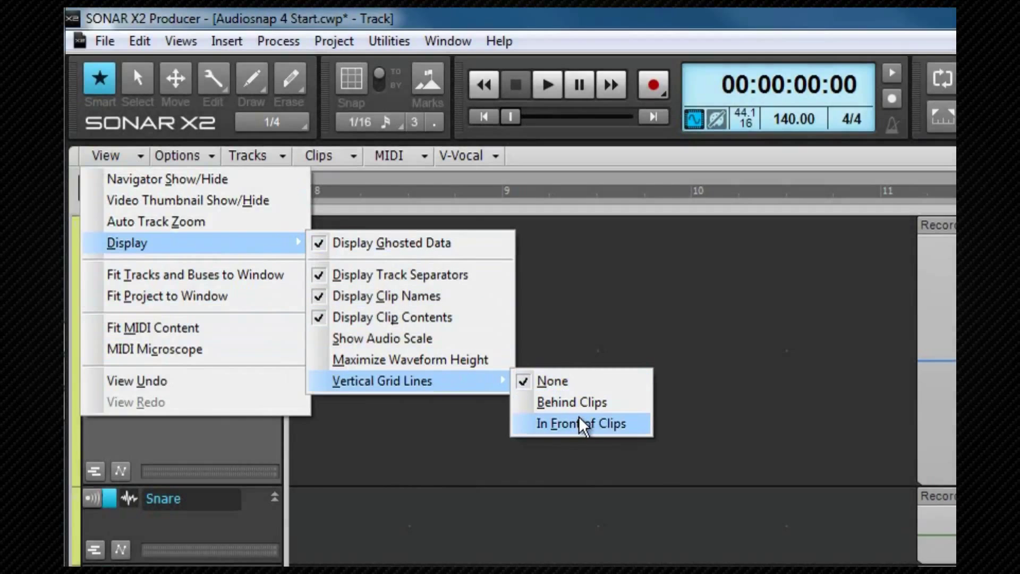
pyautogui.click(581, 423)
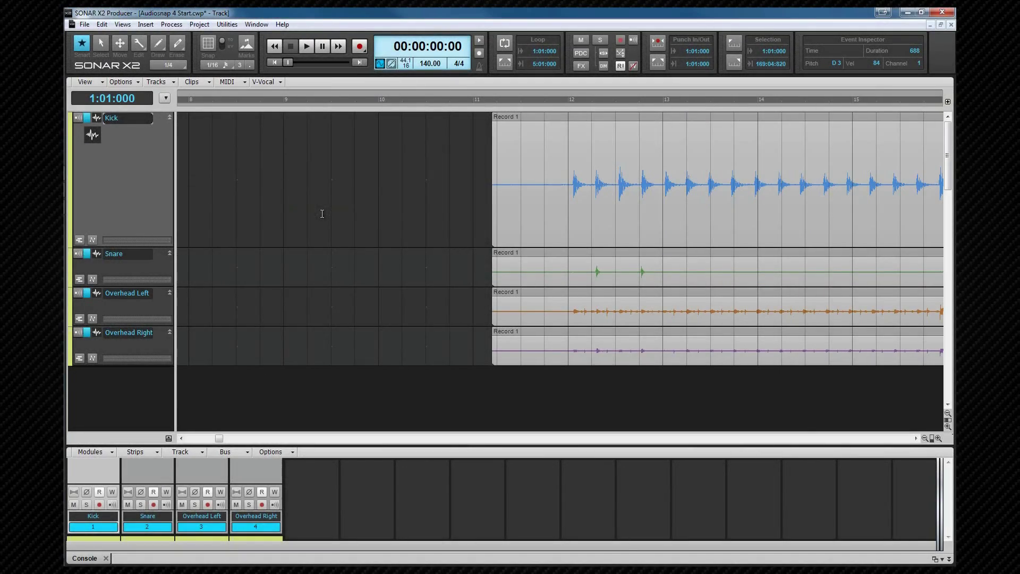
pyautogui.hotkey('ctrl', 'a')
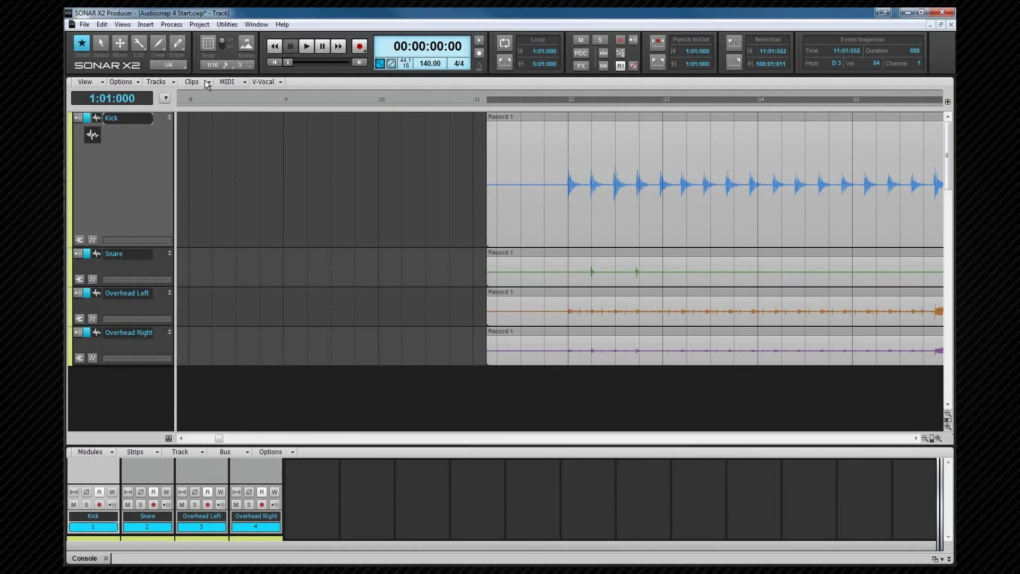
pyautogui.click(205, 81)
# Step: Bounce the drum clips into single clips and set the Edit Filter to Audio Transients
pyautogui.click(215, 105)
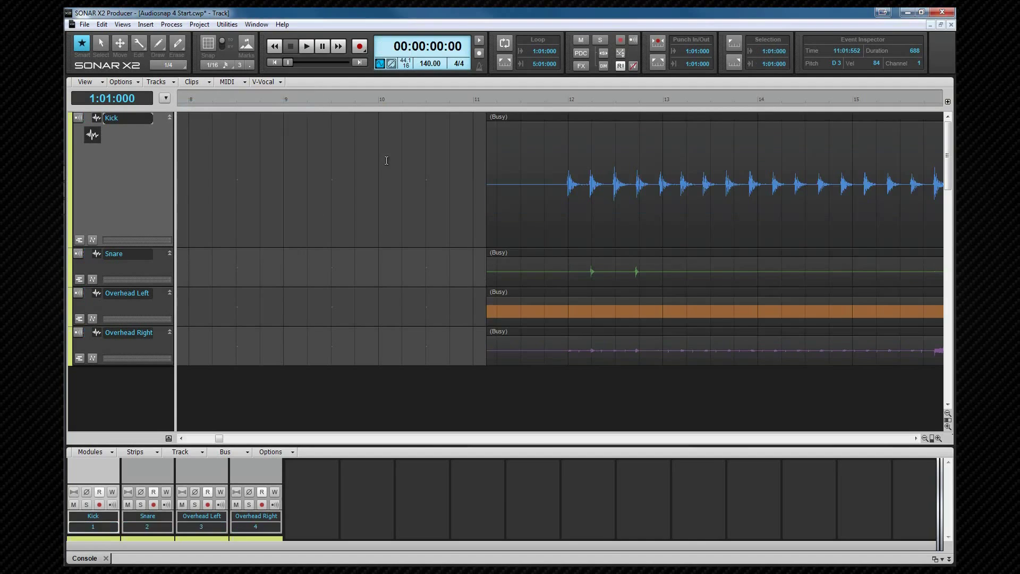
pyautogui.moveTo(415, 156); pyautogui.dragTo(540, 345)
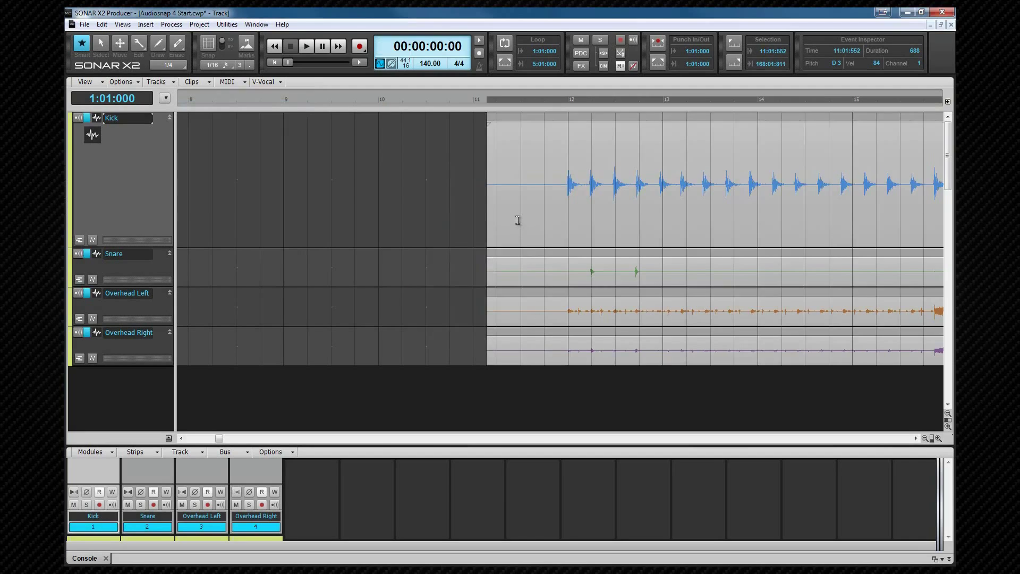
pyautogui.press('t')
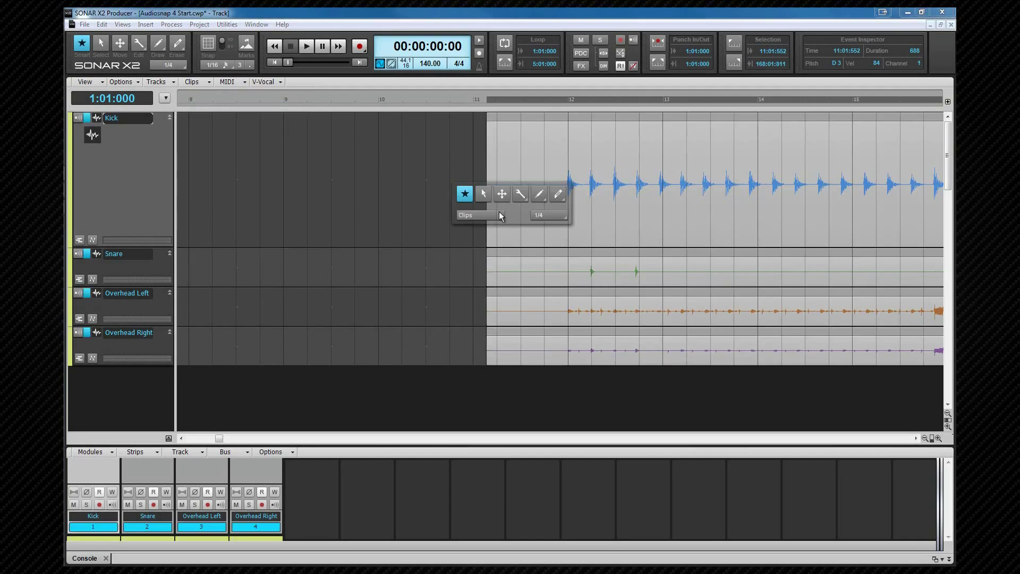
pyautogui.click(500, 214)
pyautogui.click(493, 239)
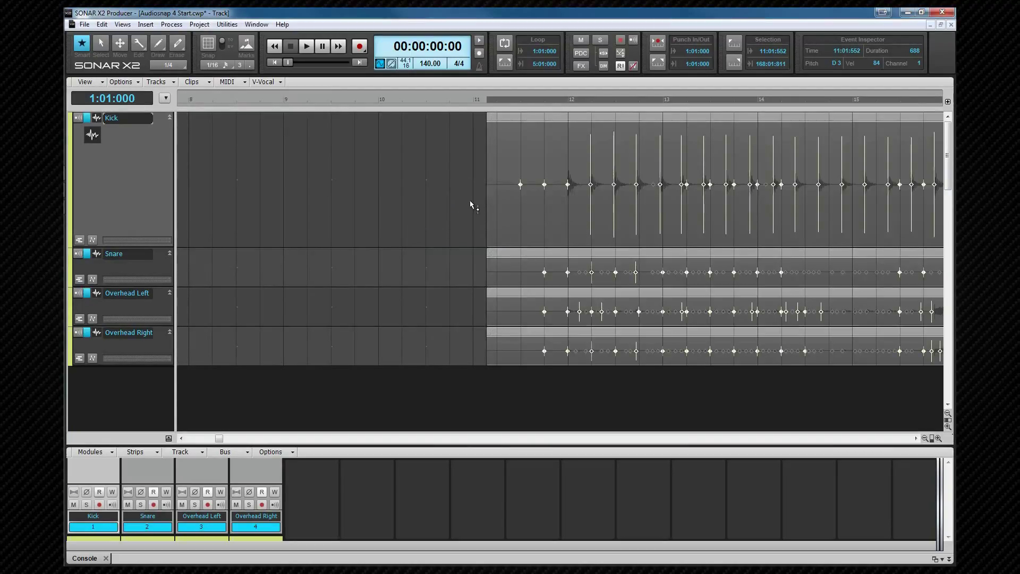
# Step: Show the Kick clip's AudioSnap clip map with average tempo 144 and four beats per measure
pyautogui.click(526, 223)
pyautogui.press('a')
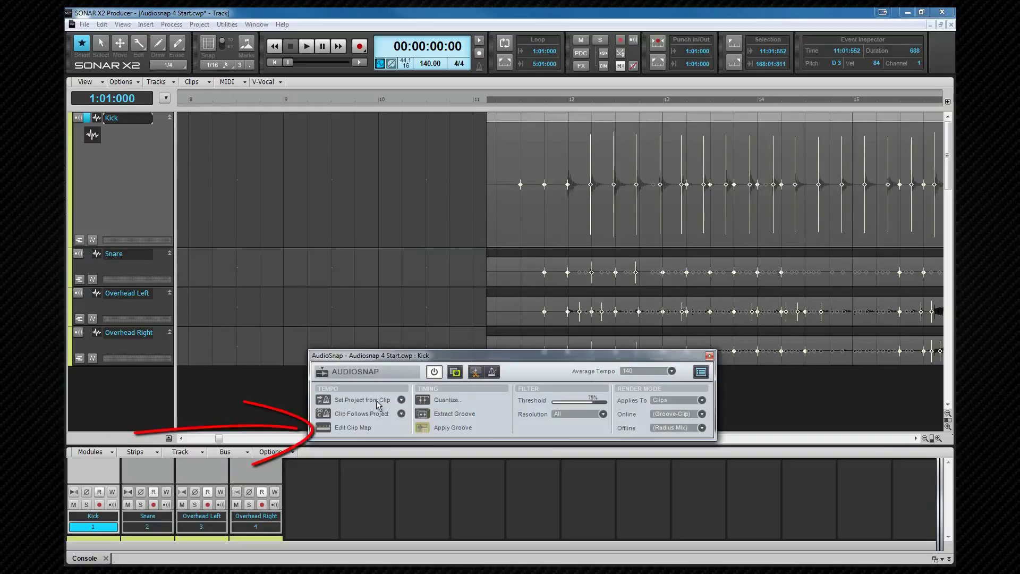
pyautogui.click(323, 429)
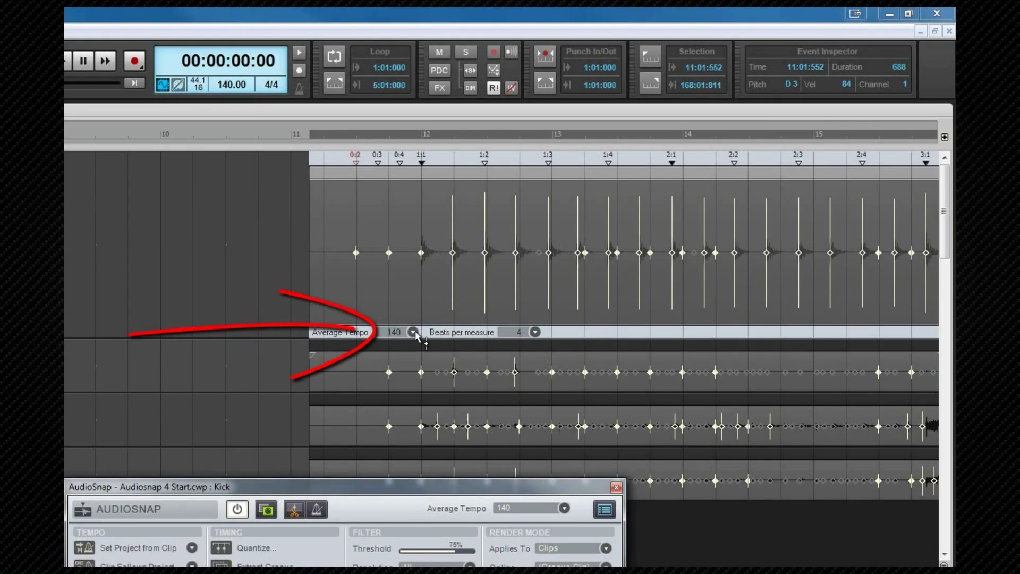
pyautogui.click(413, 333)
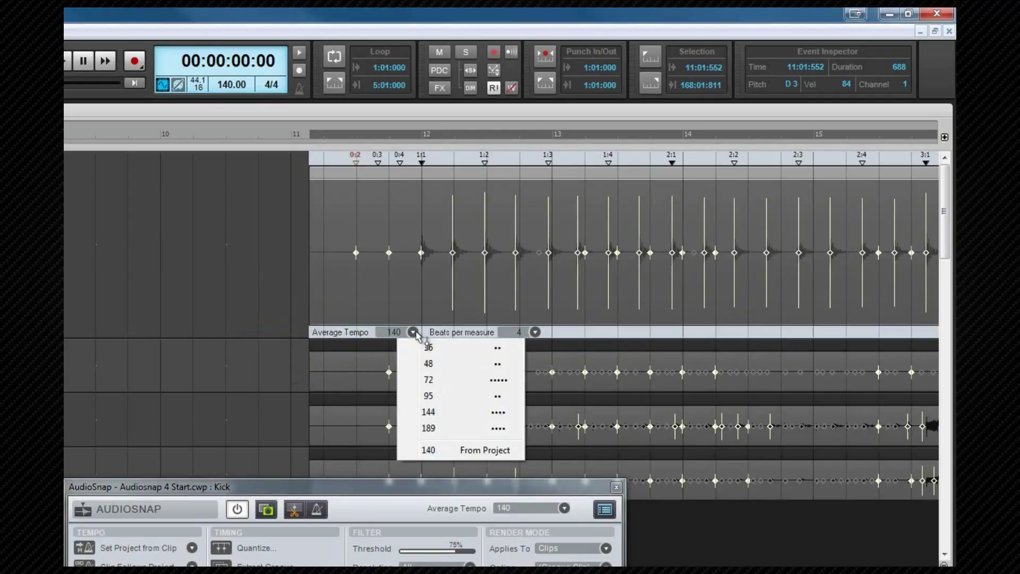
pyautogui.click(450, 416)
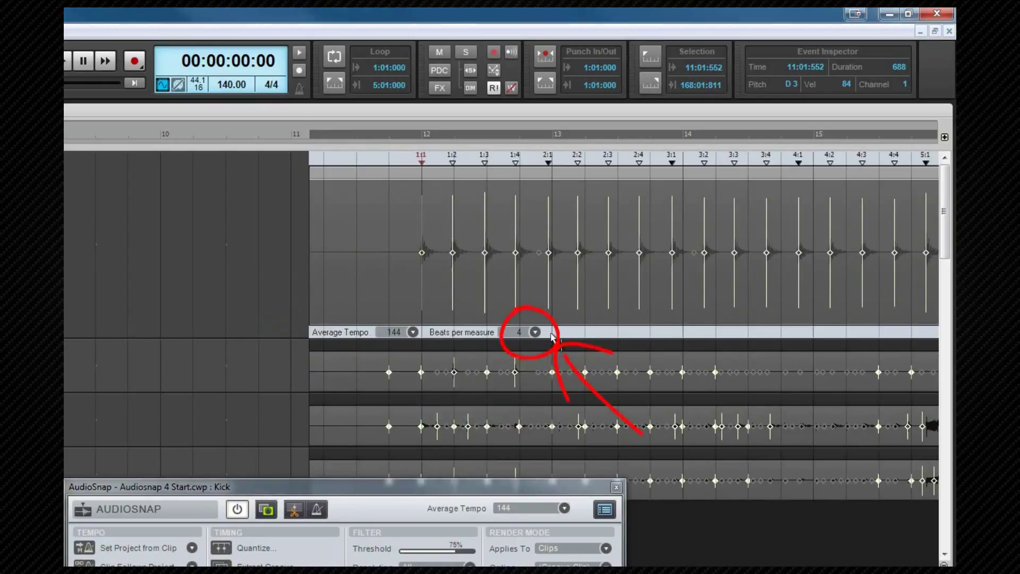
pyautogui.click(534, 331)
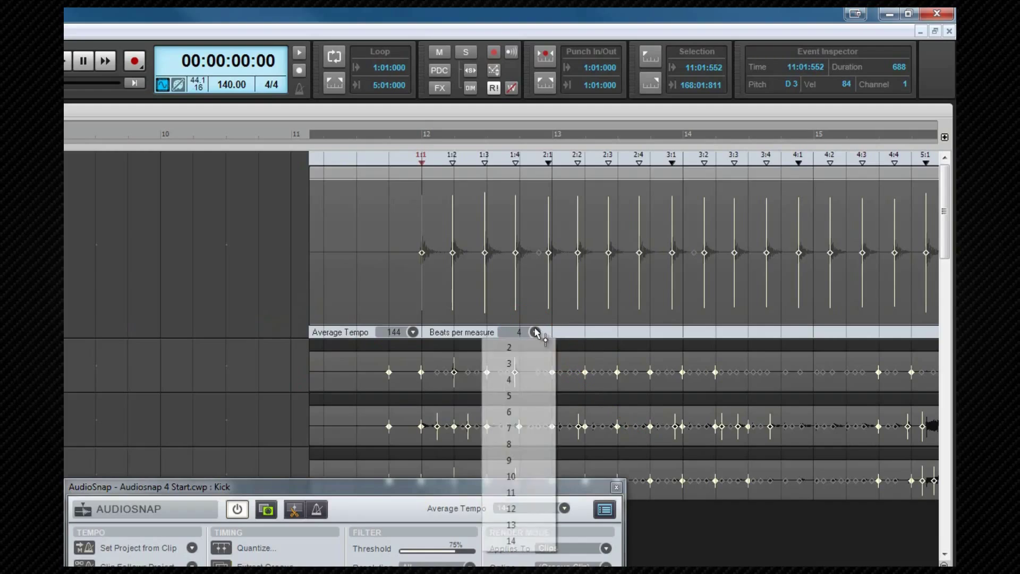
pyautogui.click(572, 333)
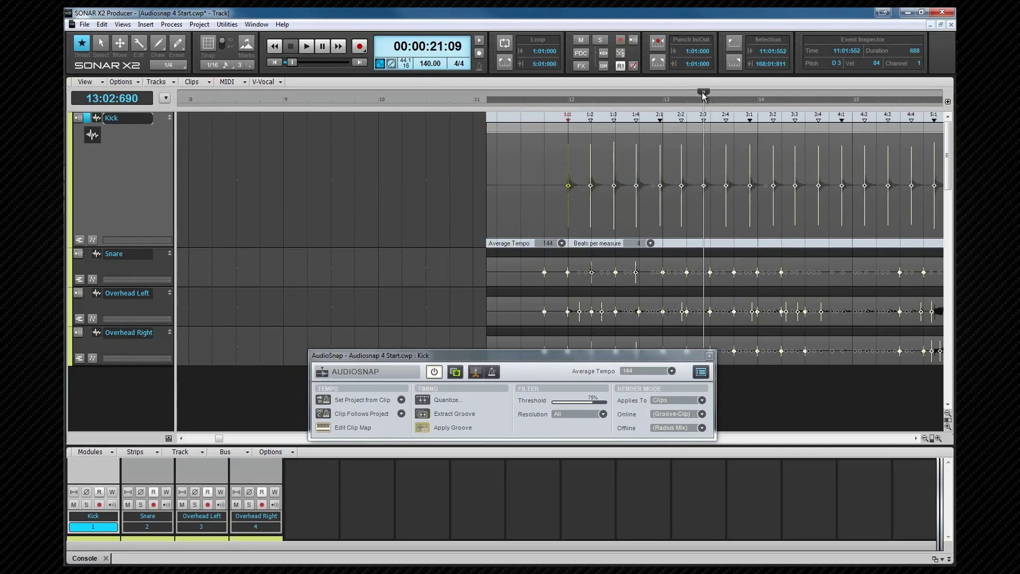
# Step: Move the now time back to the Kick clip's start at bar 12
pyautogui.moveTo(702, 92); pyautogui.dragTo(568, 105)
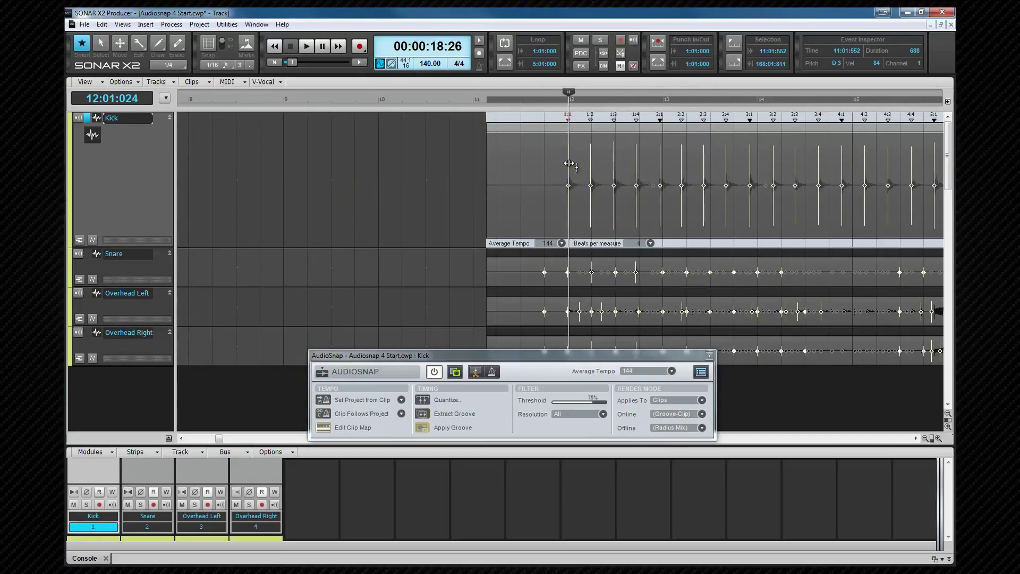
pyautogui.moveTo(568, 163)
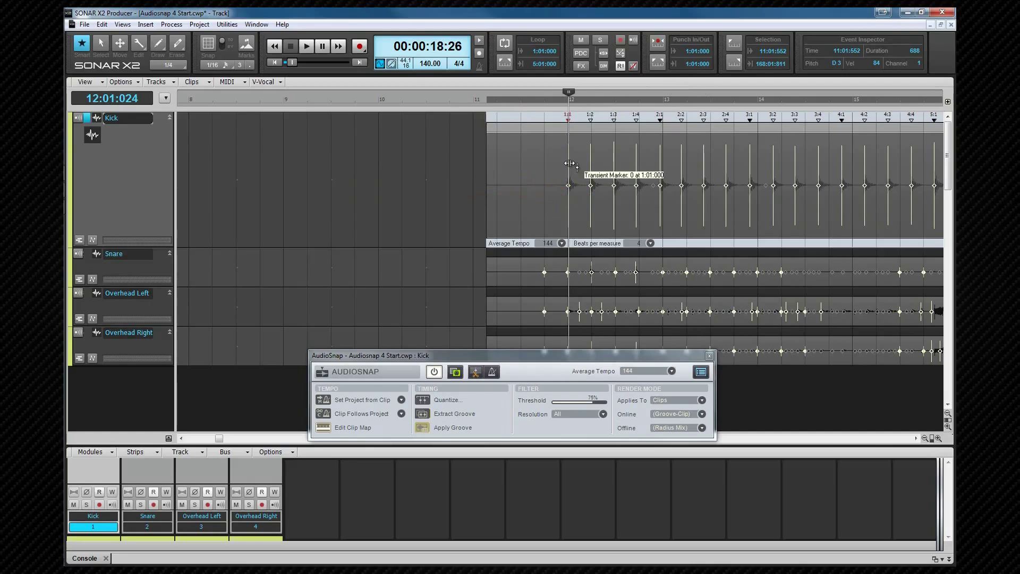
pyautogui.press('space')
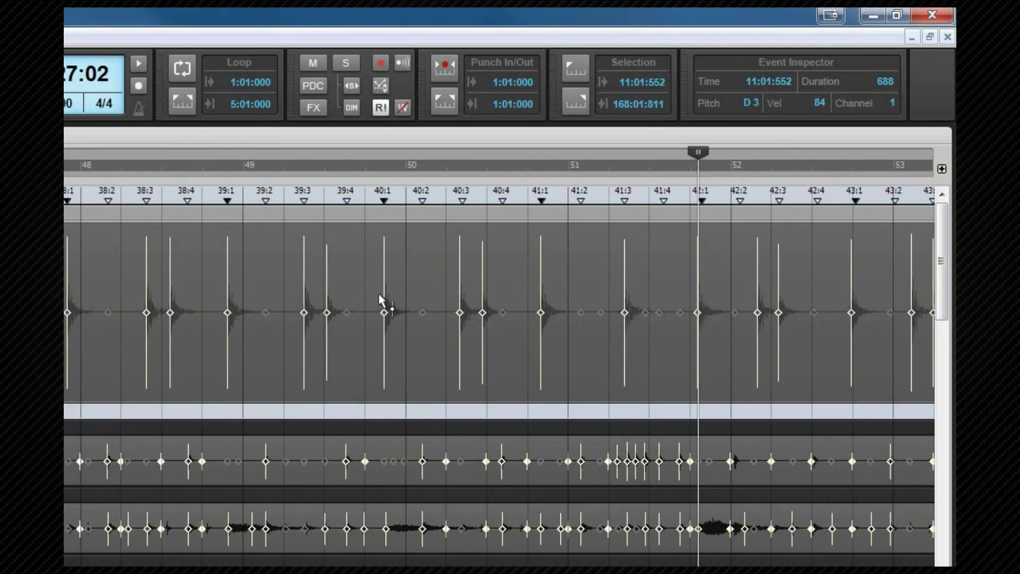
pyautogui.click(703, 196)
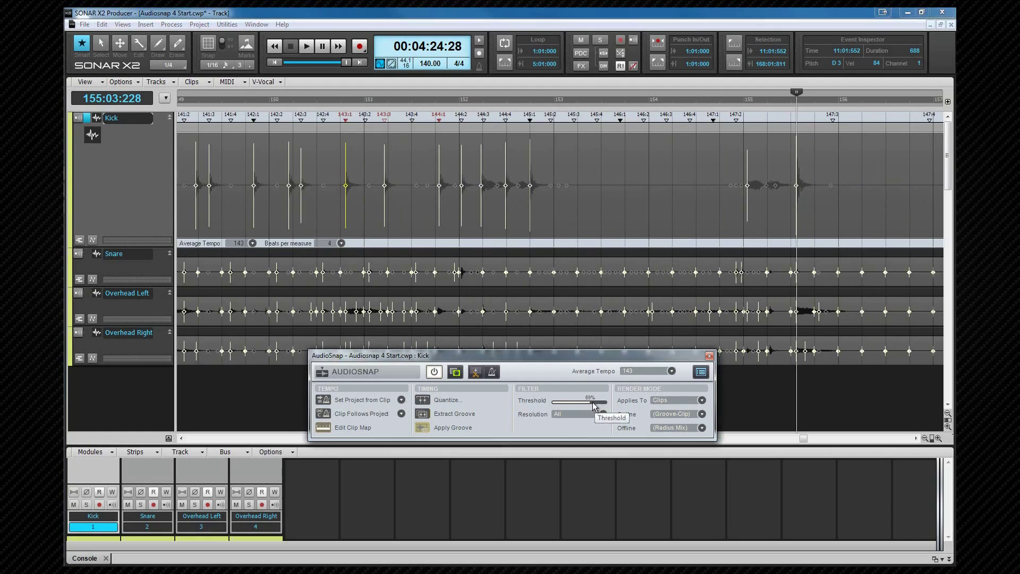
pyautogui.scroll(-3, 594, 402)
pyautogui.scroll(-3, 593, 405)
pyautogui.scroll(-3, 593, 406)
pyautogui.scroll(-2, 594, 405)
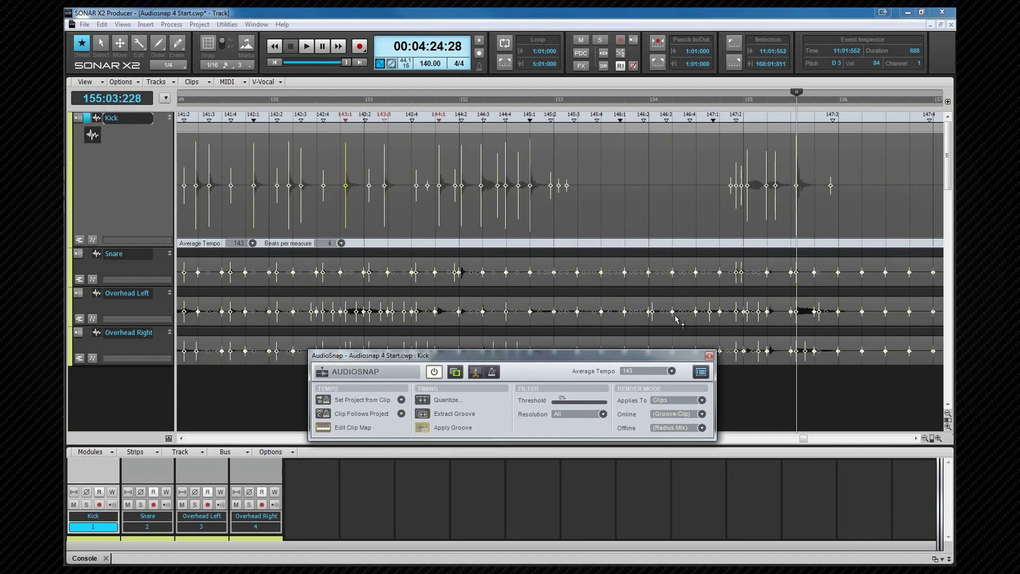
# Step: Add Kick transient markers on the missed hits near measures 146:1 and 147:1
pyautogui.doubleClick(622, 186)
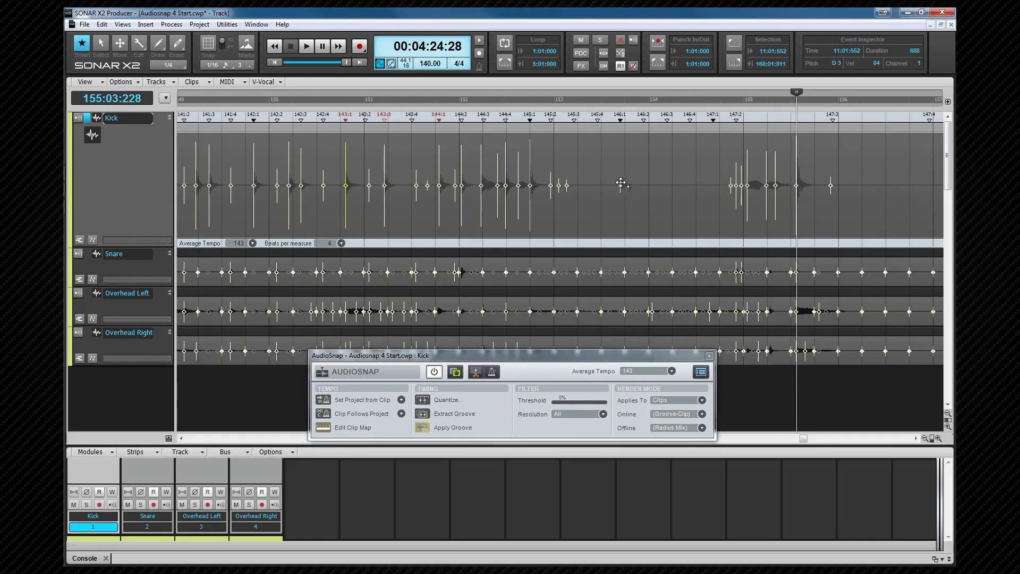
pyautogui.doubleClick(714, 185)
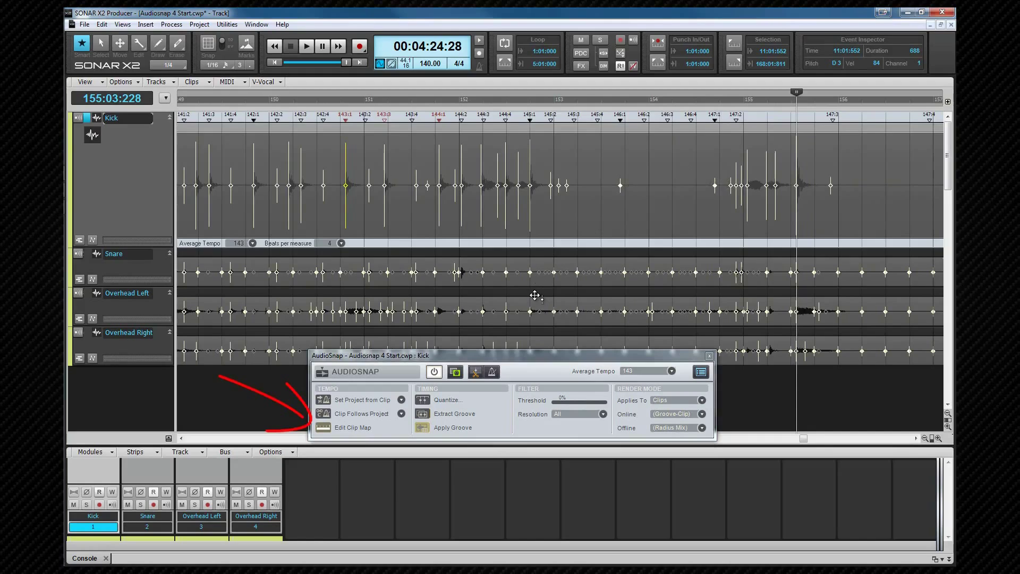
# Step: Return to the song start and show the Beat/Measure/Clip tempo-detection resolution choices
pyautogui.click(400, 416)
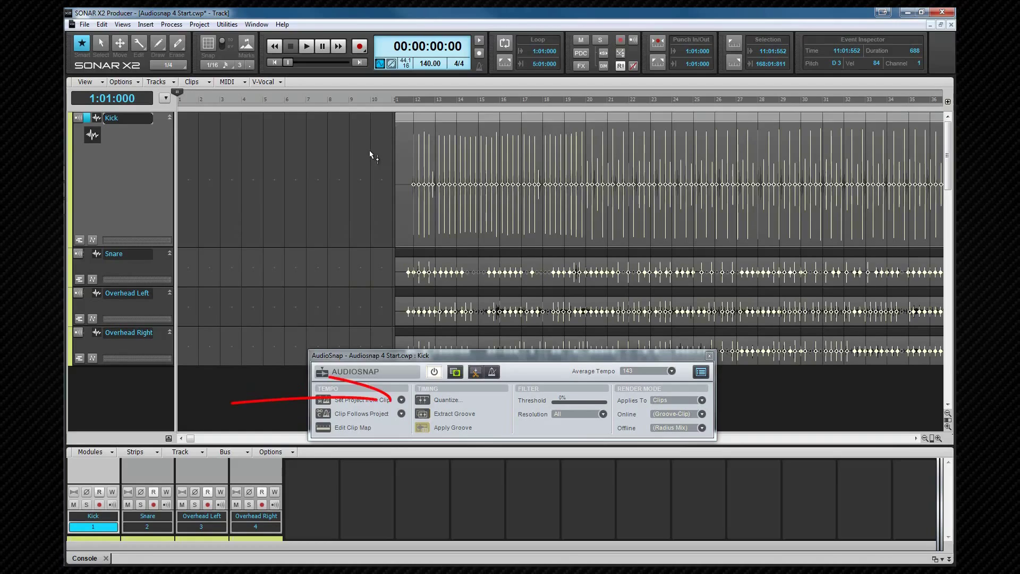
pyautogui.click(401, 400)
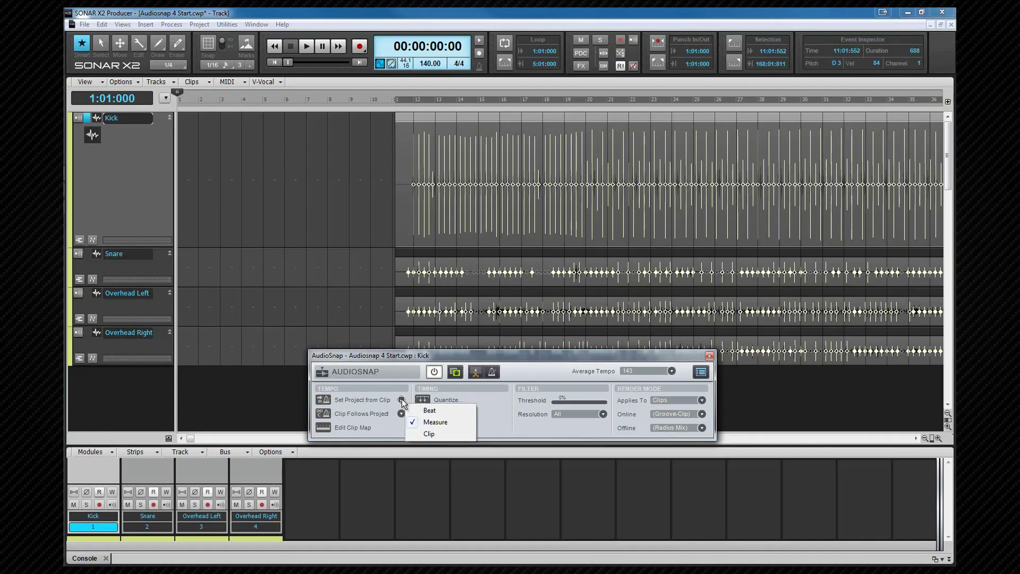
# Step: Keep Measure resolution and set the project tempo map from the Kick clip
pyautogui.click(402, 217)
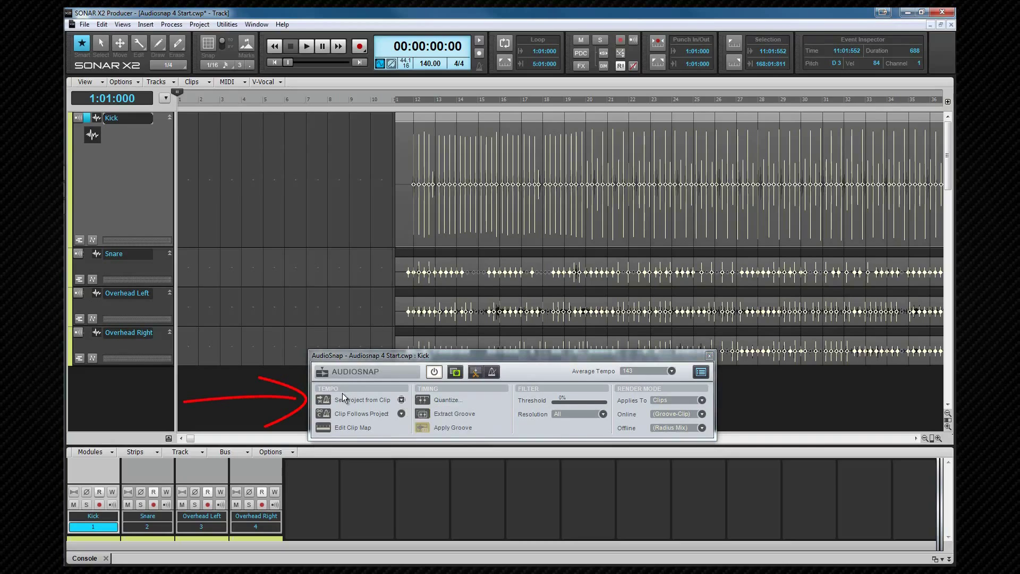
pyautogui.click(327, 400)
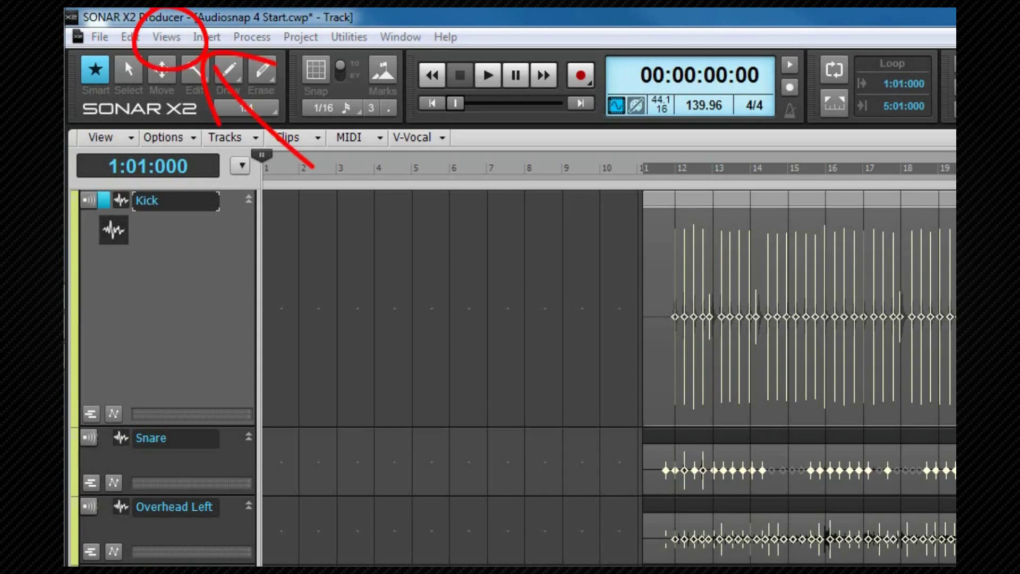
pyautogui.click(166, 37)
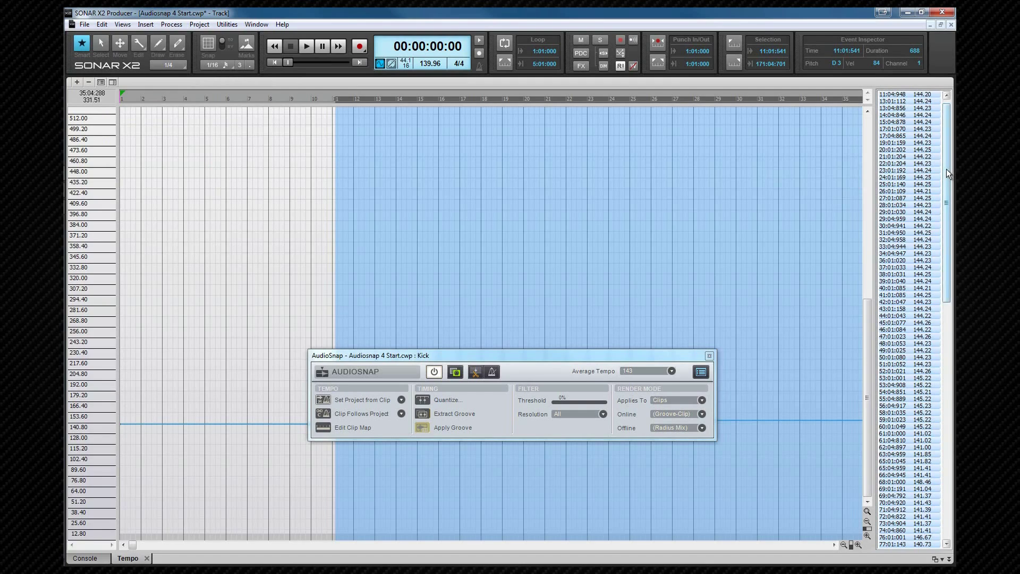
pyautogui.moveTo(945, 170); pyautogui.dragTo(914, 327)
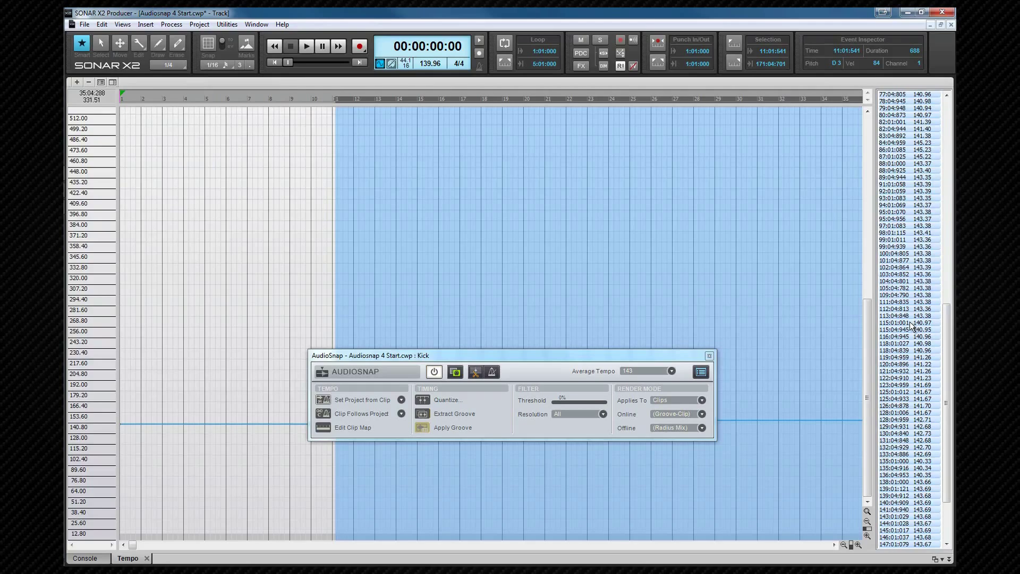
pyautogui.press('d')
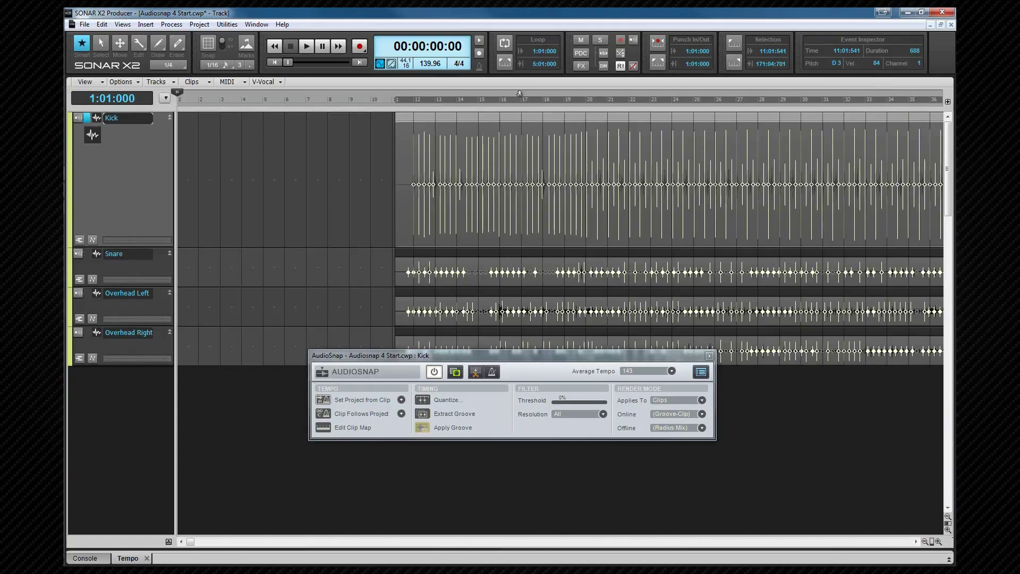
pyautogui.scroll(1, 519, 100)
# Step: Zoom further into the Kick clip on the Track view timeline
pyautogui.moveTo(519, 99); pyautogui.dragTo(519, 93)
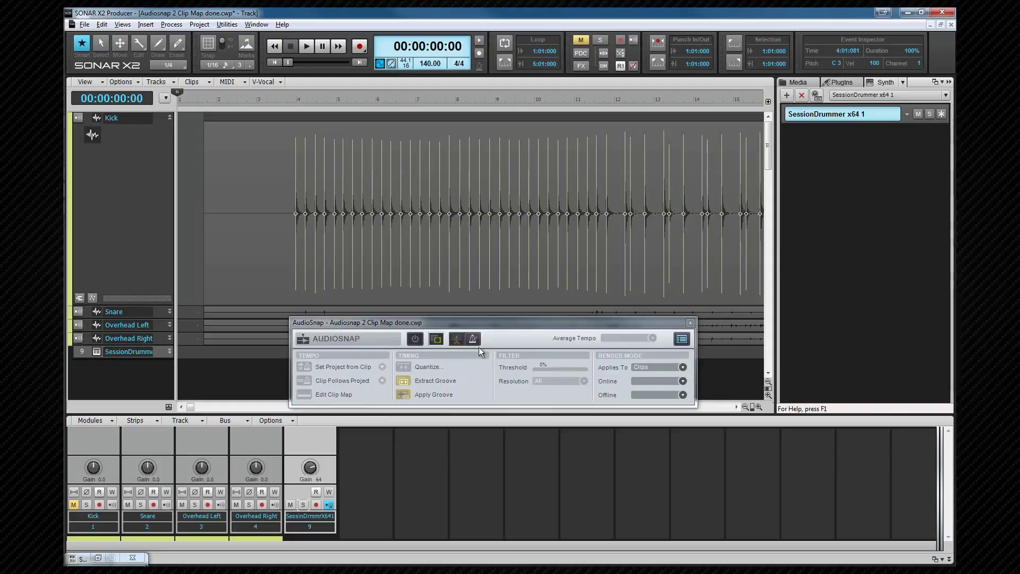
# Step: Select the Kick clip and show the AudioSnap Options dialog
pyautogui.click(269, 193)
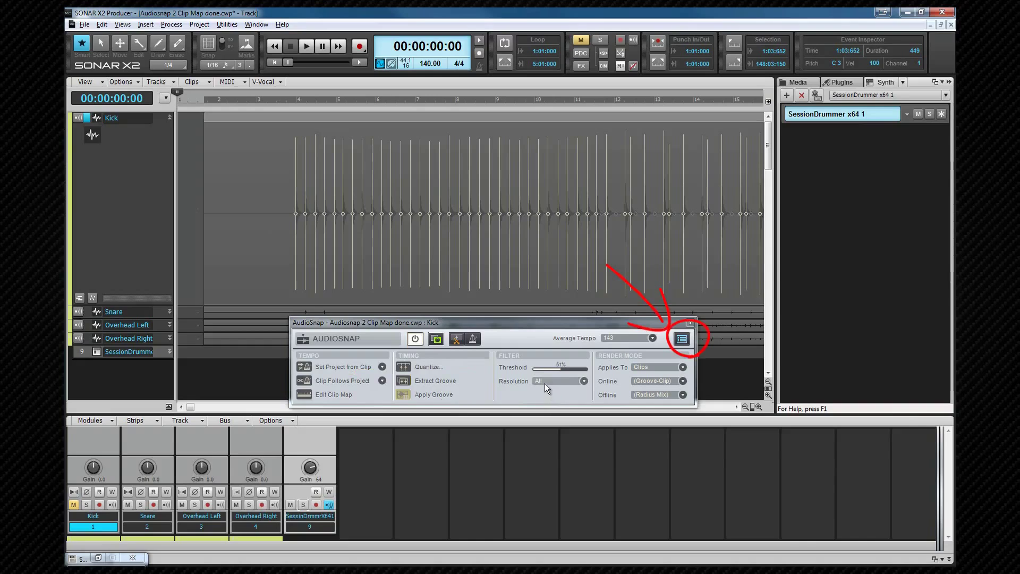
pyautogui.click(680, 340)
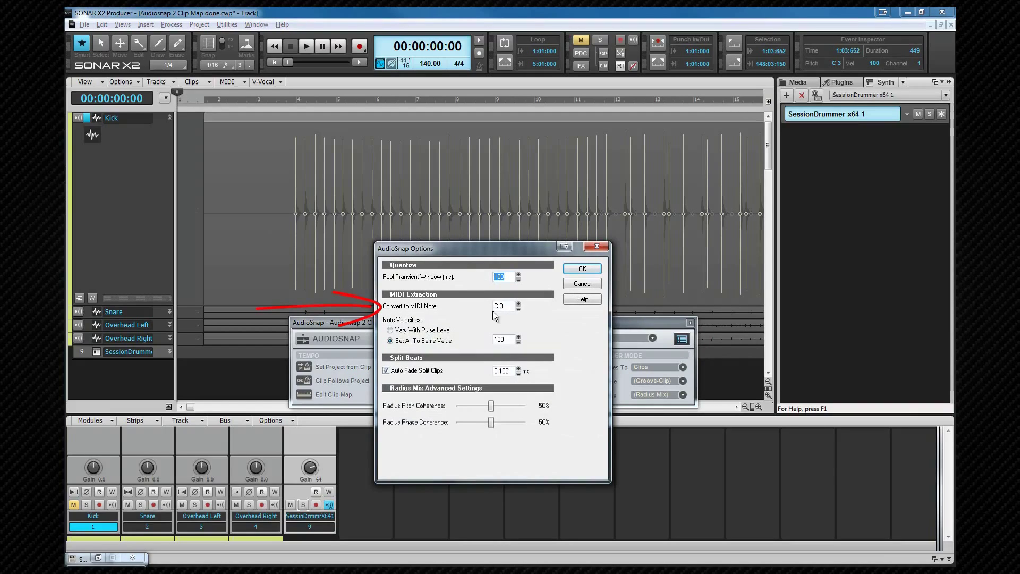
# Step: Set extracted note velocities to Vary With Pulse Level and confirm the AudioSnap options
pyautogui.click(392, 332)
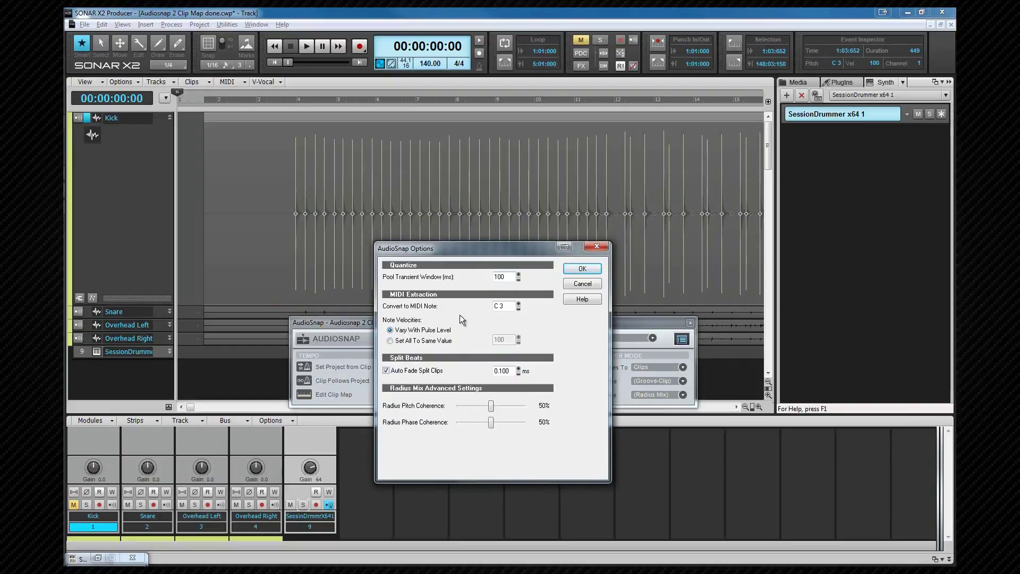
pyautogui.click(580, 269)
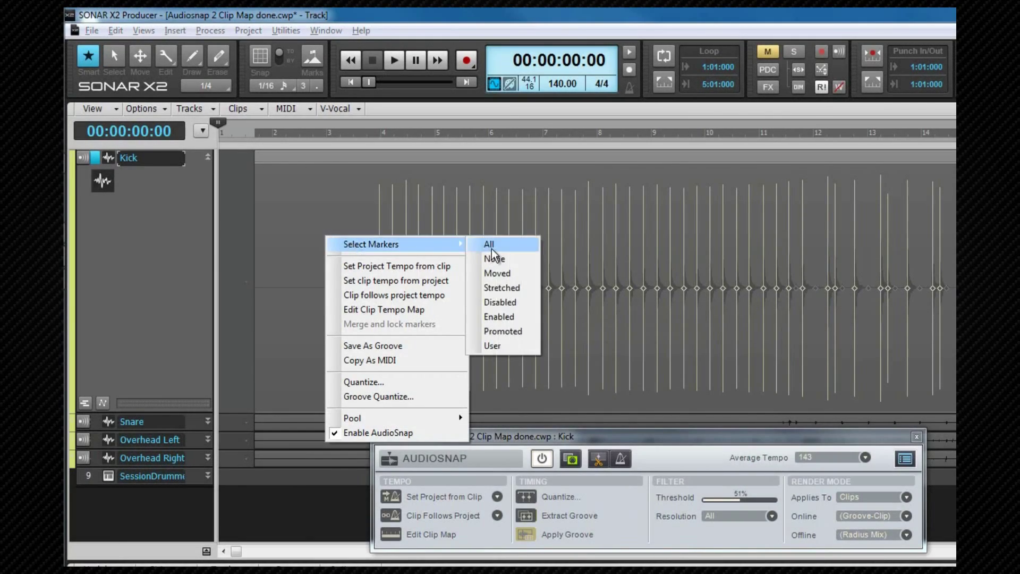
# Step: Select all Kick clip transient markers and place the Now time near the song start
pyautogui.click(493, 244)
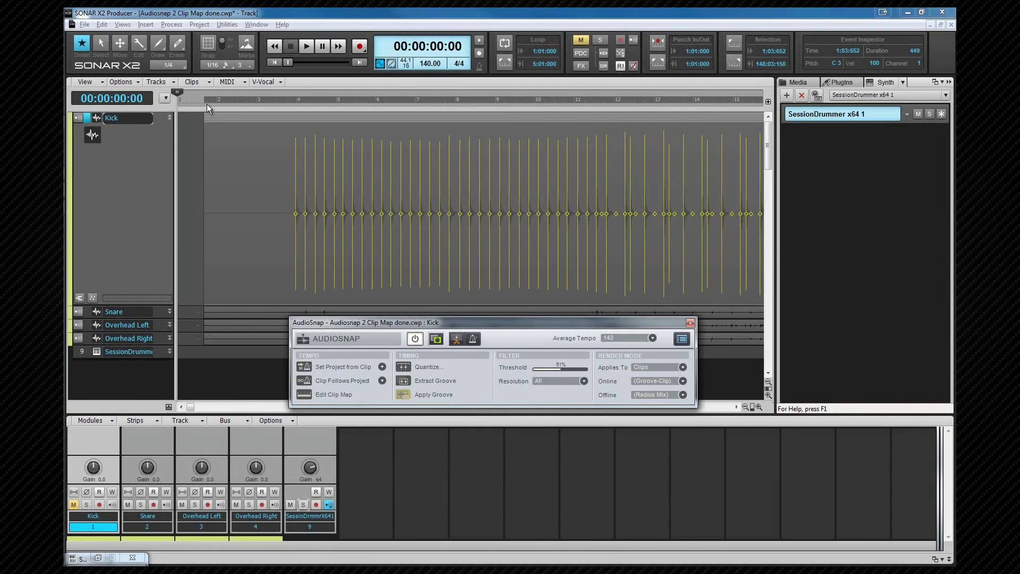
pyautogui.click(204, 100)
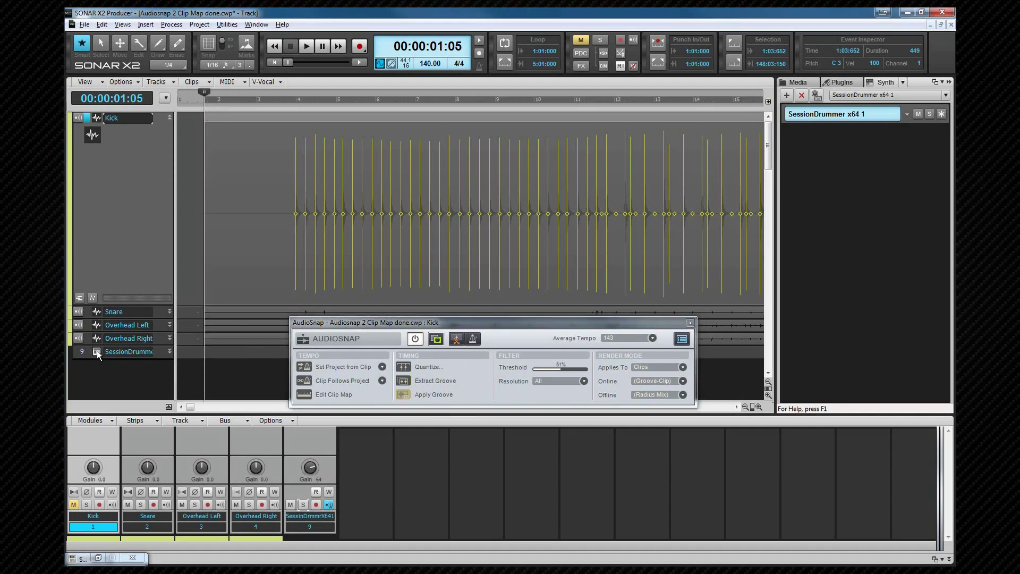
# Step: Select the SessionDrummer track and move the AudioSnap palette off its lane
pyautogui.click(98, 352)
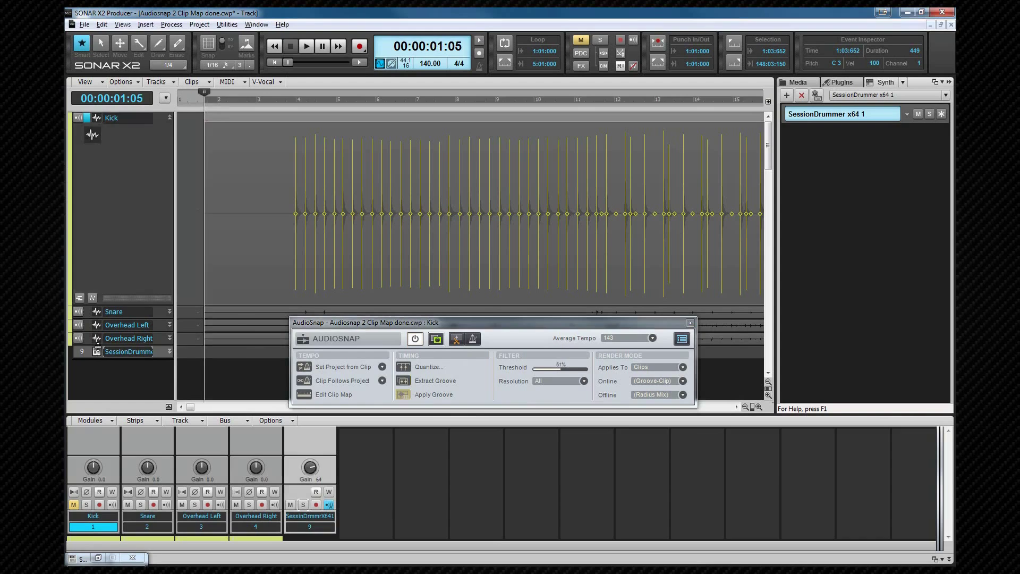
pyautogui.click(437, 361)
pyautogui.moveTo(438, 344); pyautogui.dragTo(450, 426)
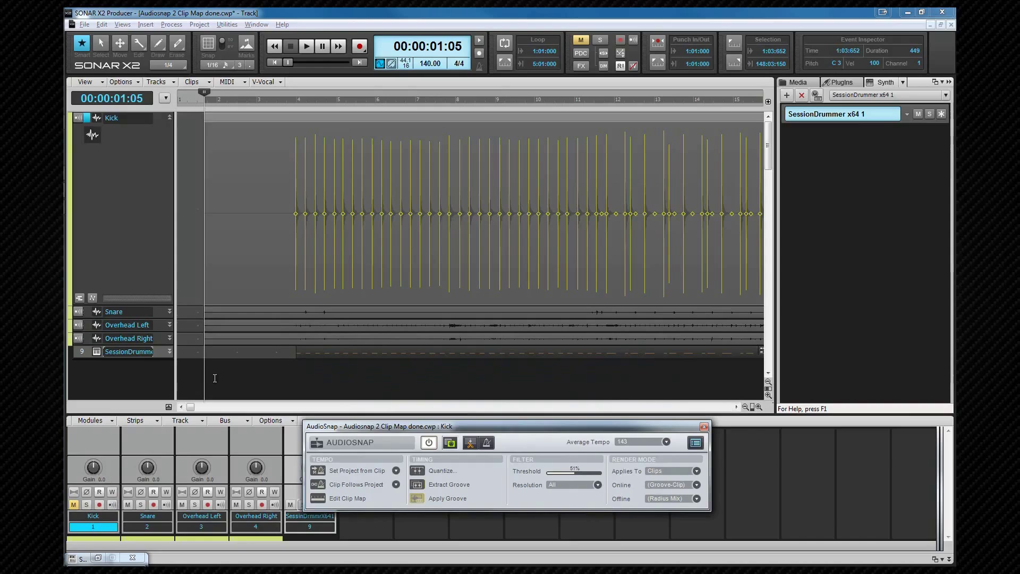
pyautogui.press('space')
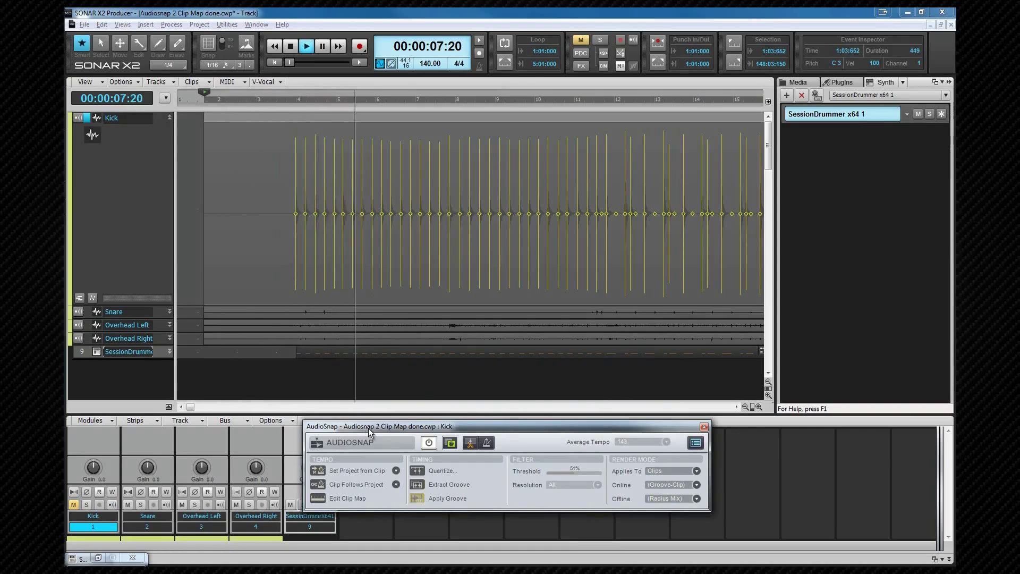
pyautogui.moveTo(378, 427); pyautogui.dragTo(418, 423)
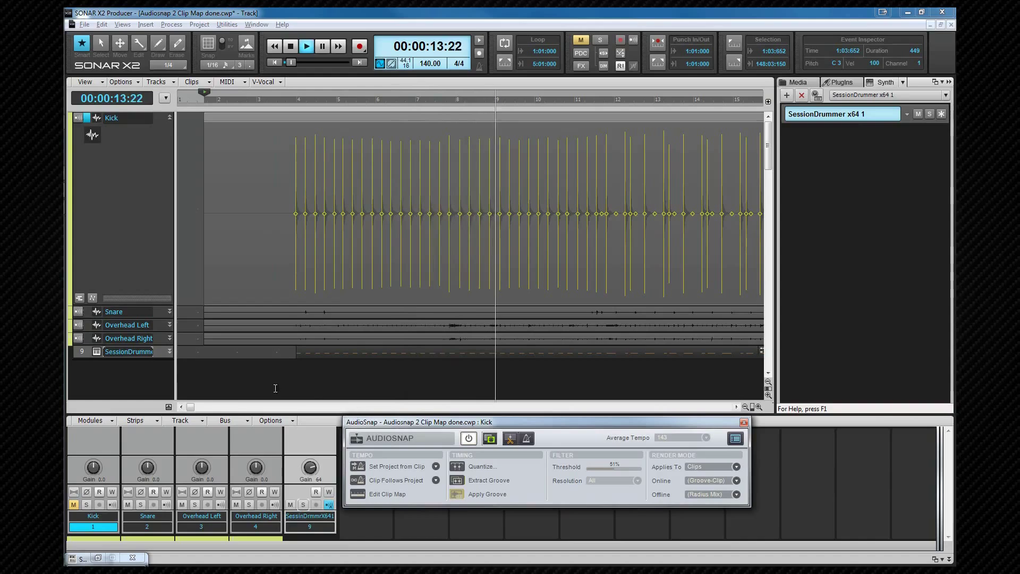
pyautogui.click(302, 505)
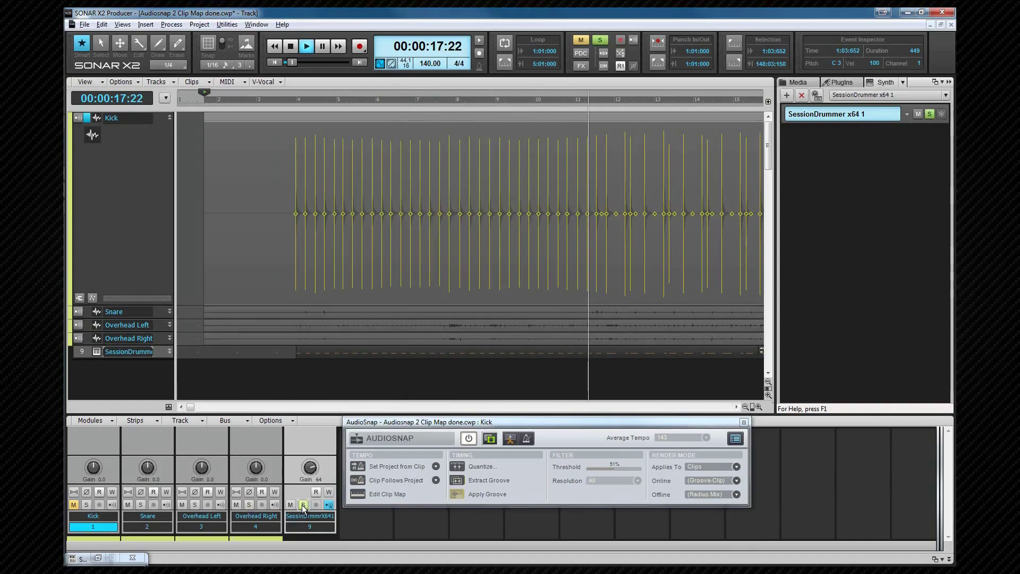
pyautogui.click(303, 504)
pyautogui.press('space')
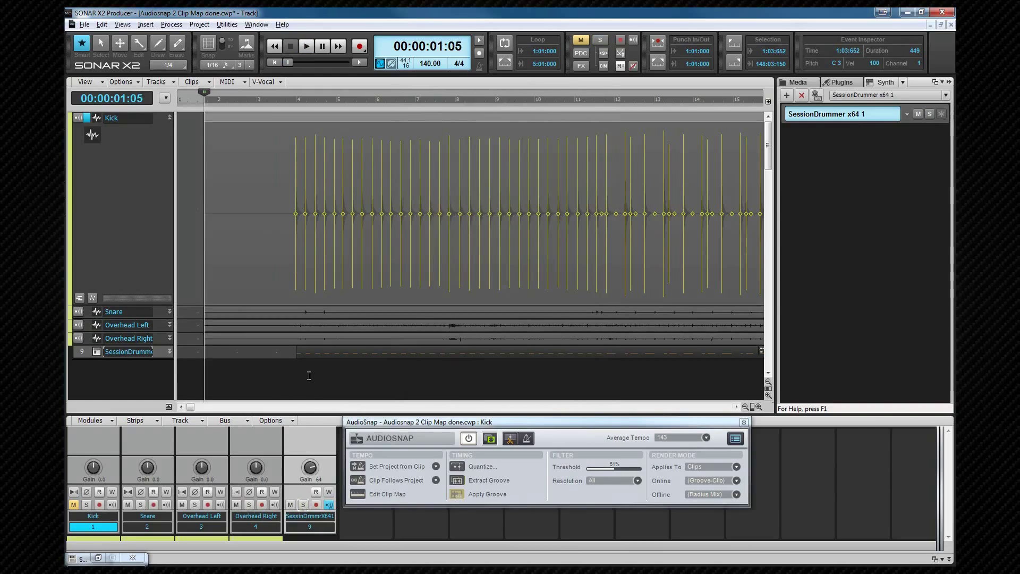